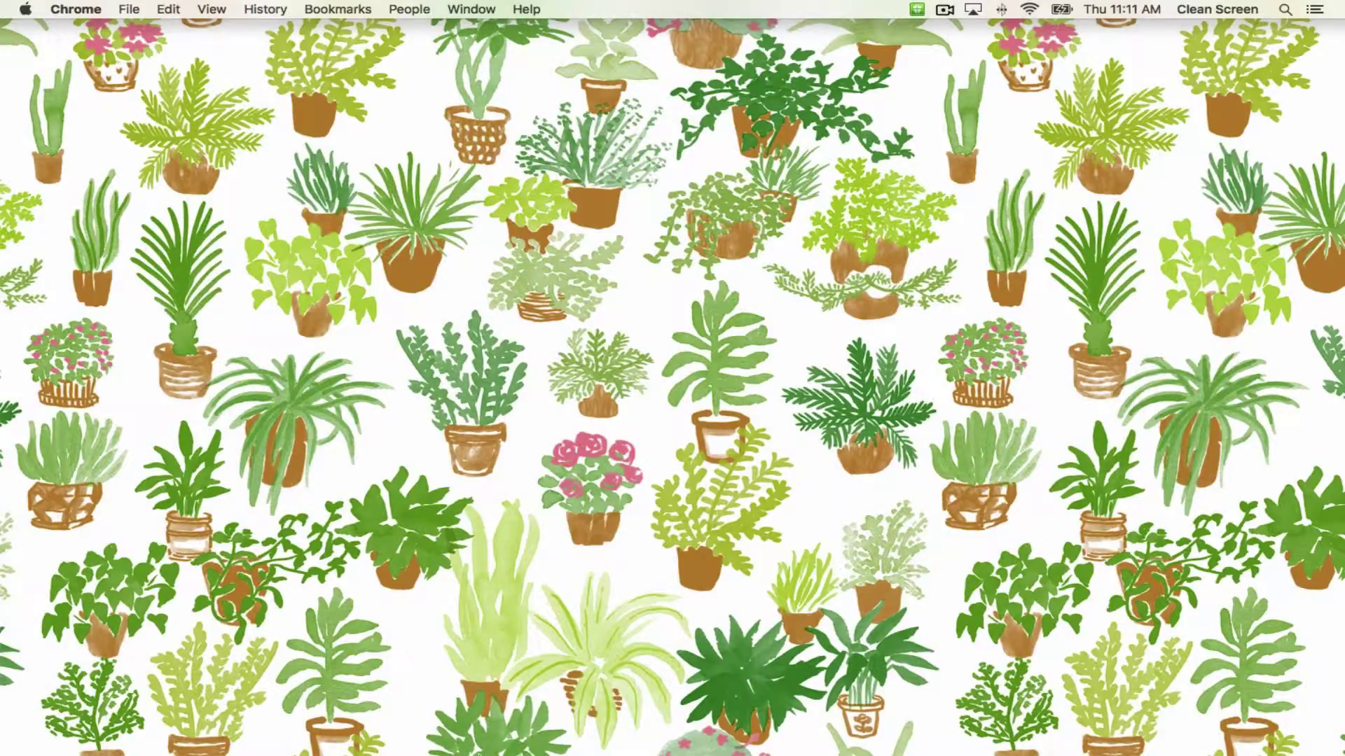
# Launch Google Chrome from the Dock to get a new browser window.
pyautogui.click(394, 732)
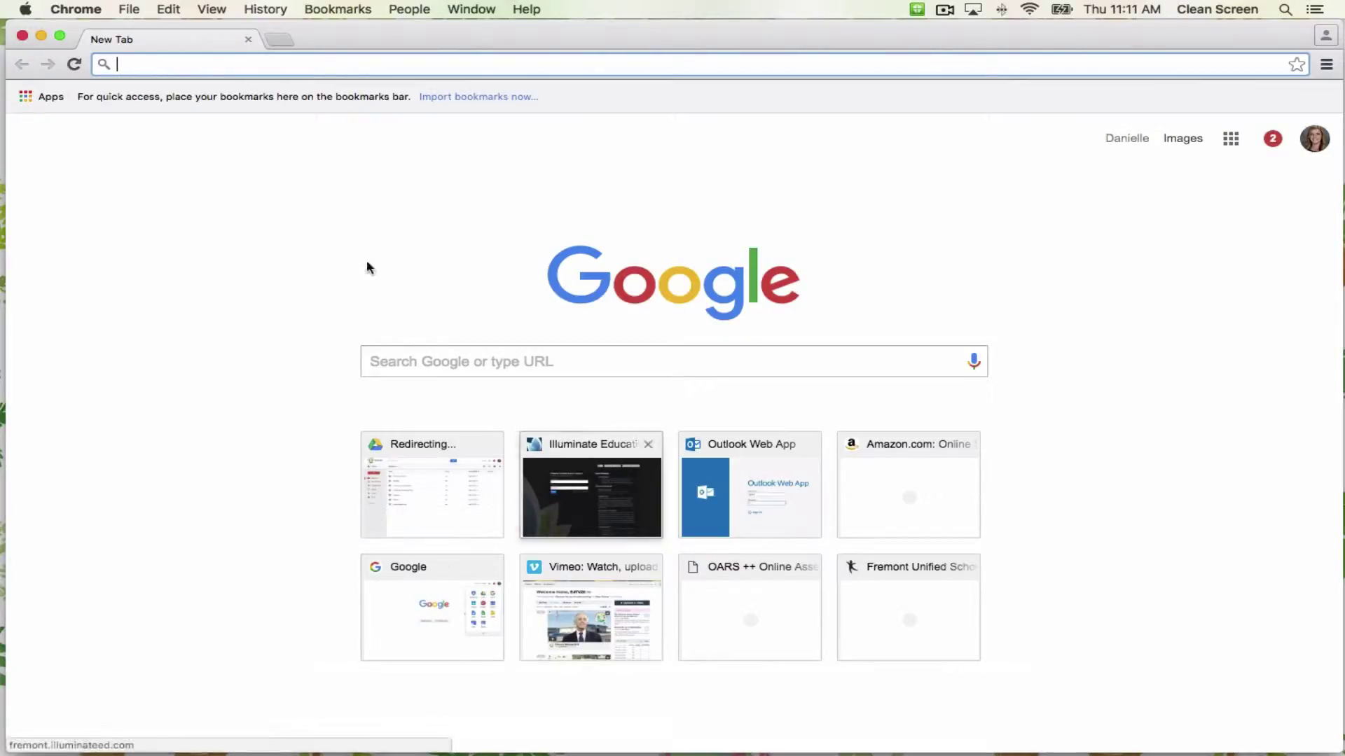
# Go to classroom.google.com using the address bar's autocomplete suggestion.
pyautogui.write('cla')
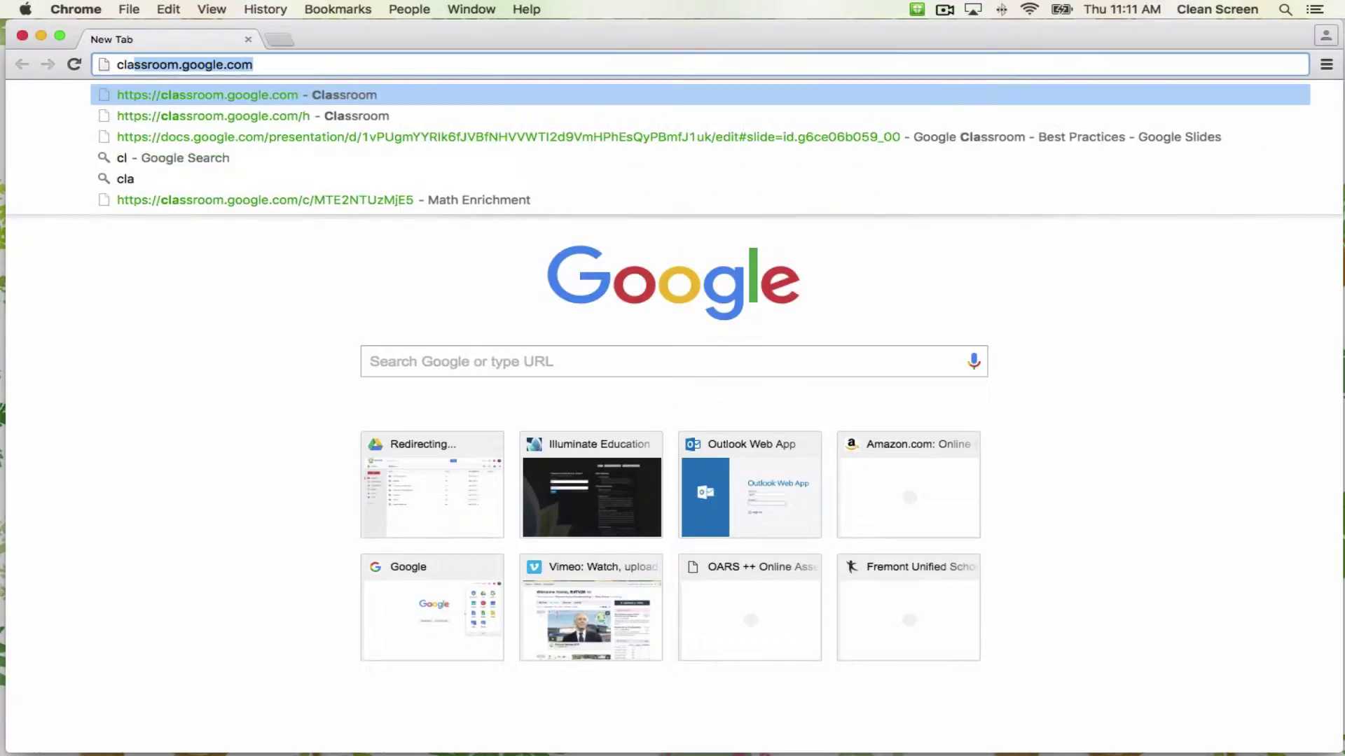
pyautogui.write('ss')
pyautogui.press('Right')
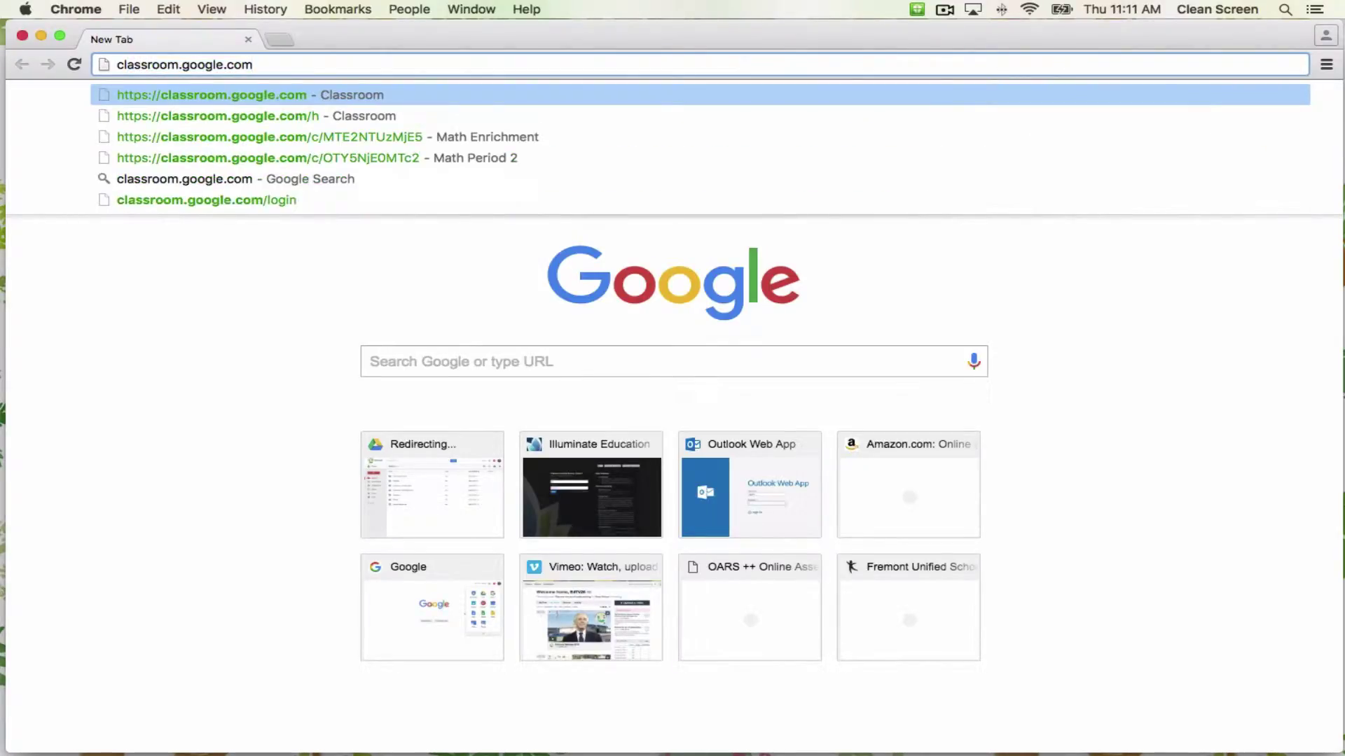
pyautogui.press('Return')
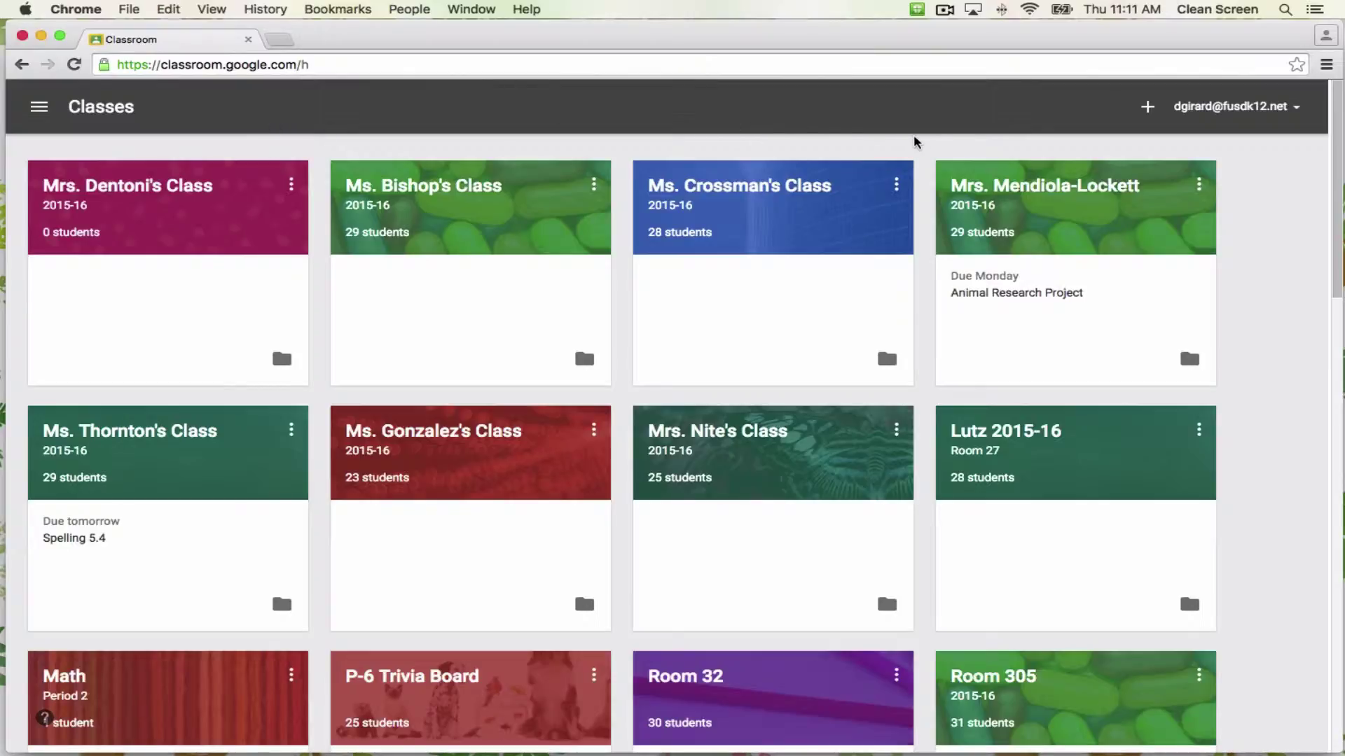
# Create a class named 'Mrs. Girard's Class' with section '2015-16'.
pyautogui.click(1147, 108)
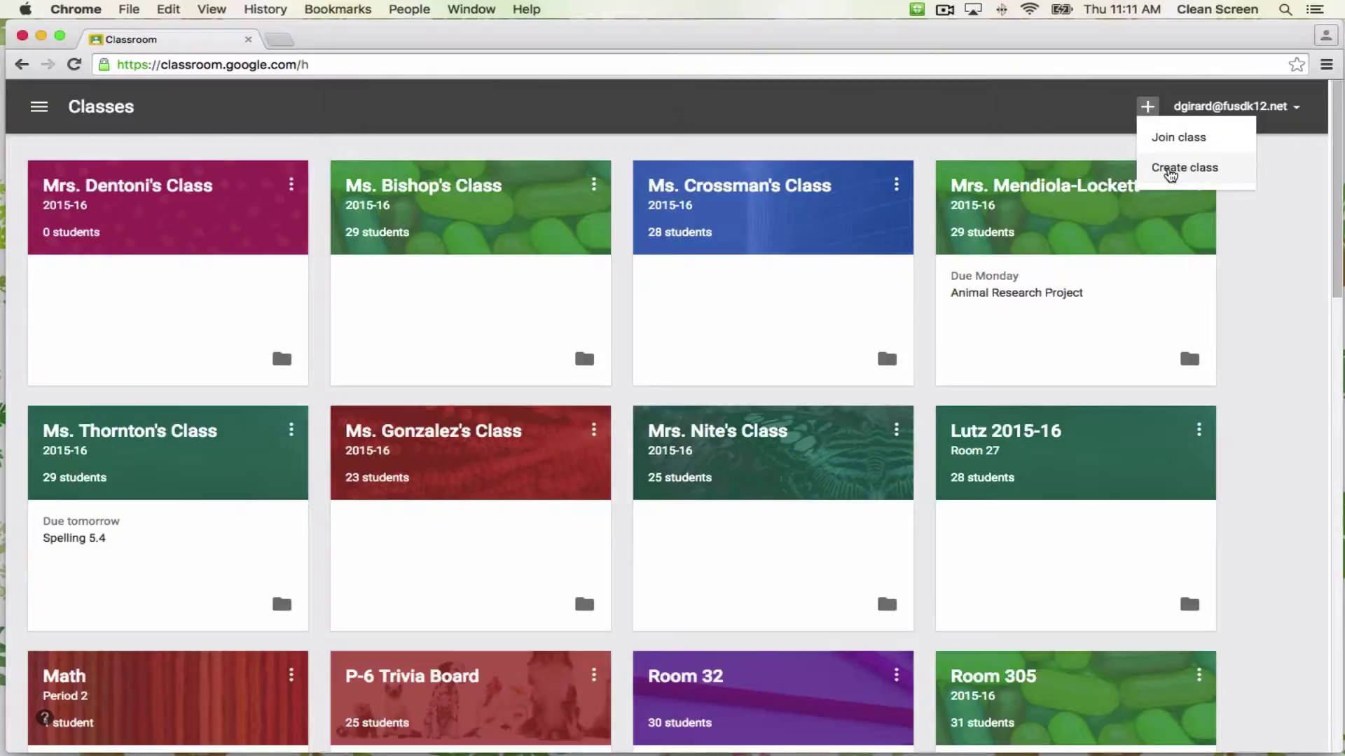
pyautogui.click(1171, 171)
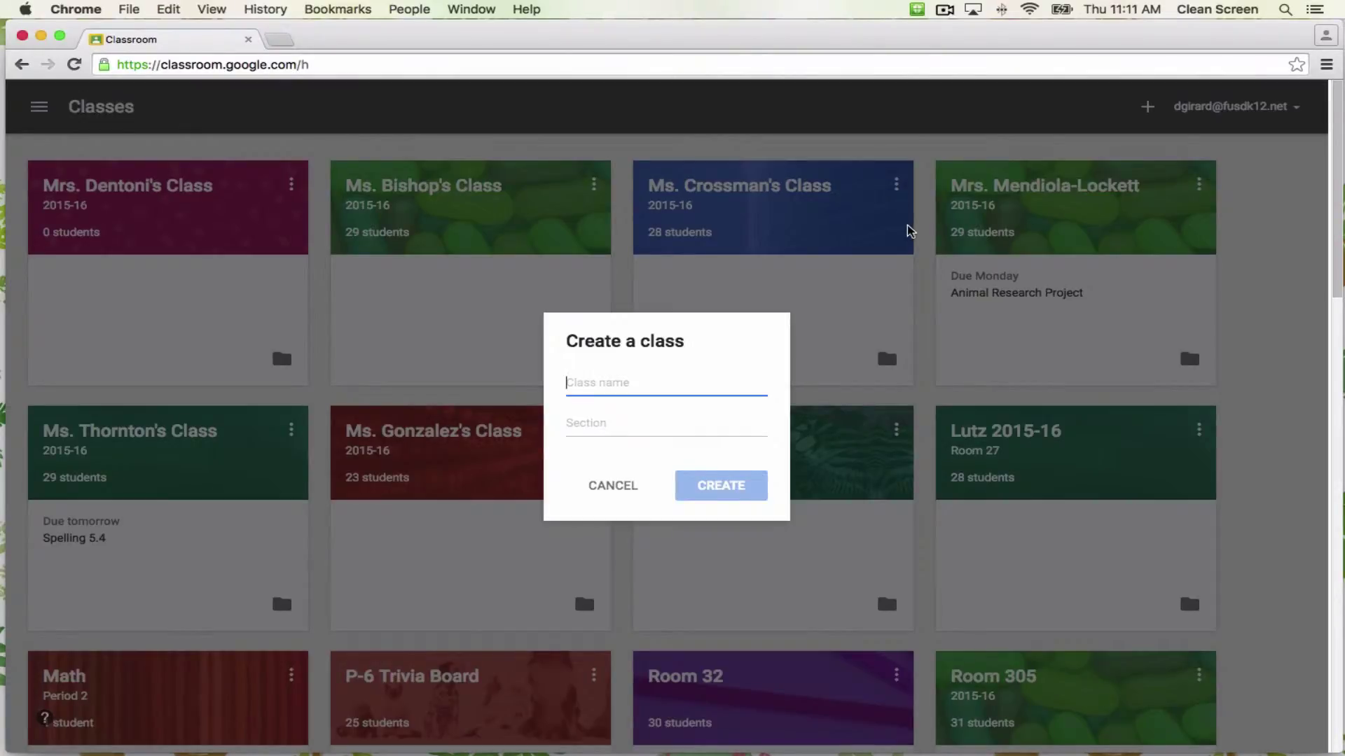
pyautogui.write('Mrs.')
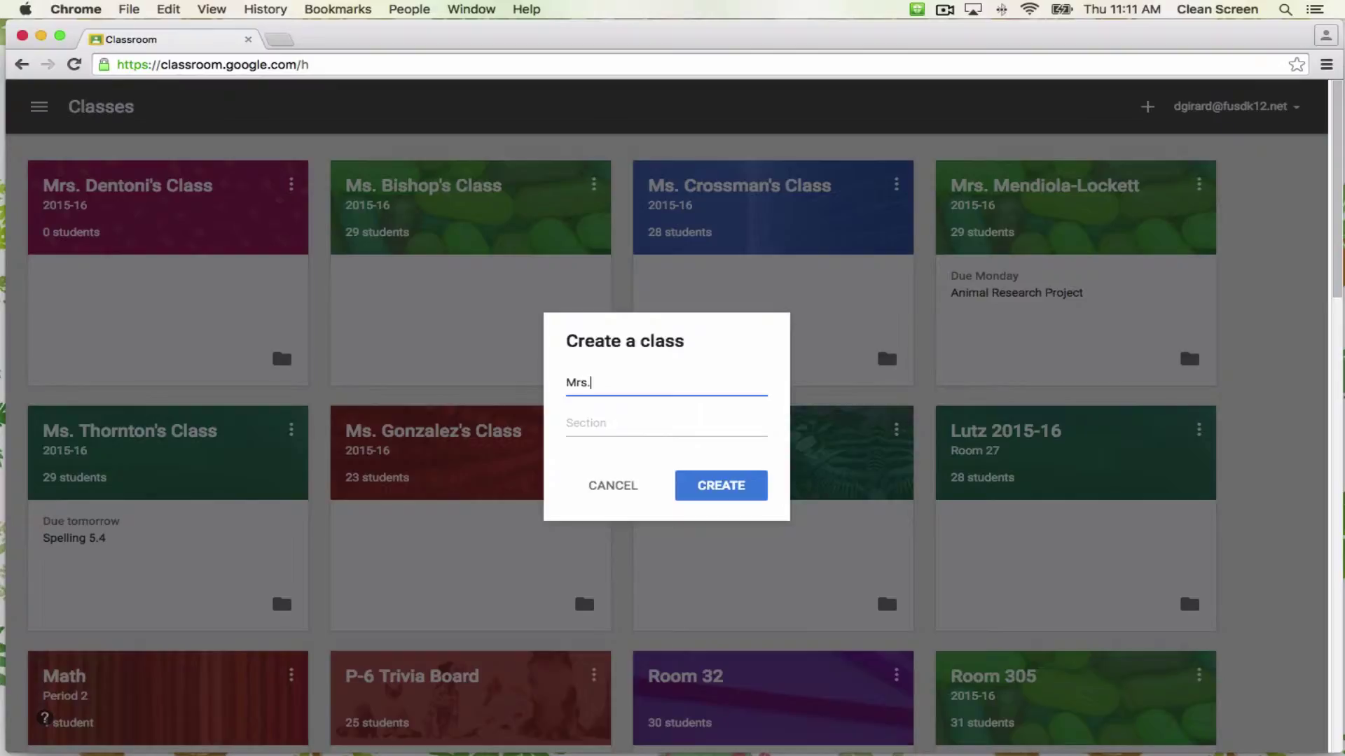
pyautogui.write(" Girard's Class")
pyautogui.click(601, 421)
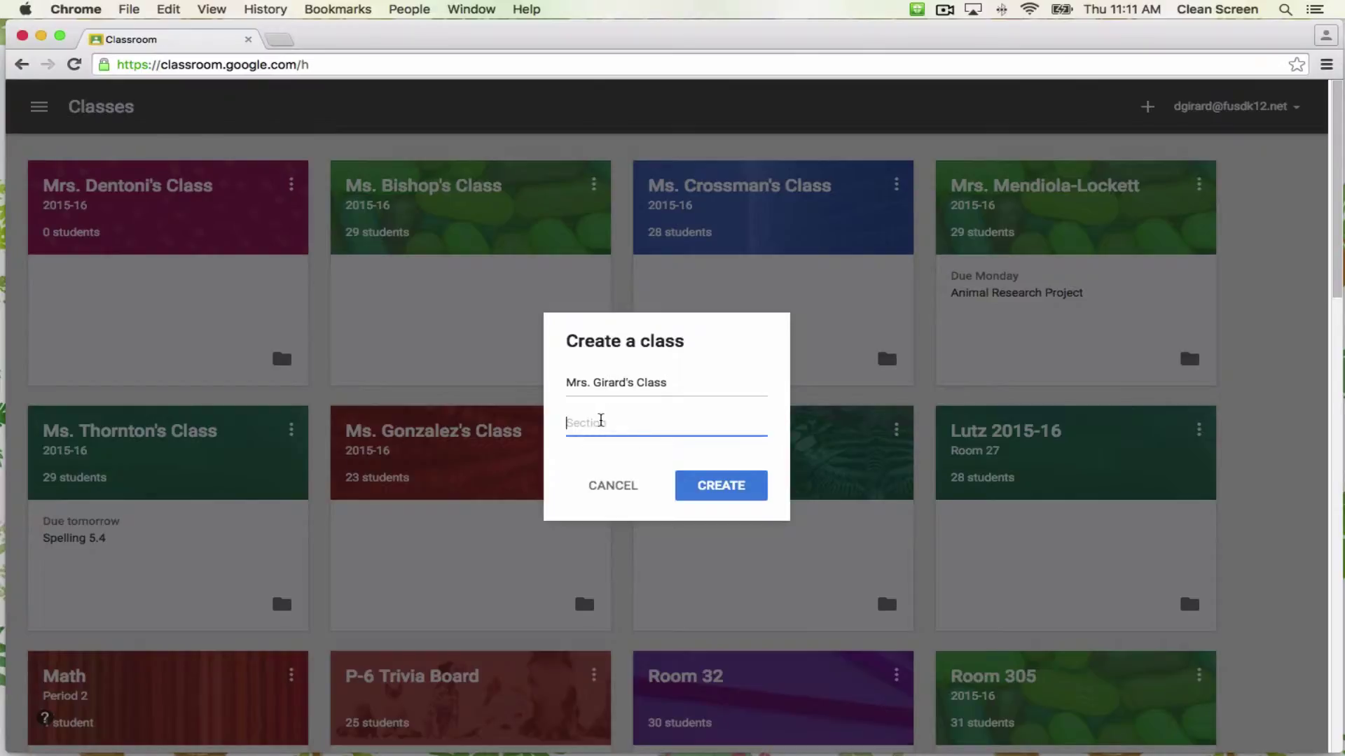
pyautogui.write('2015-16')
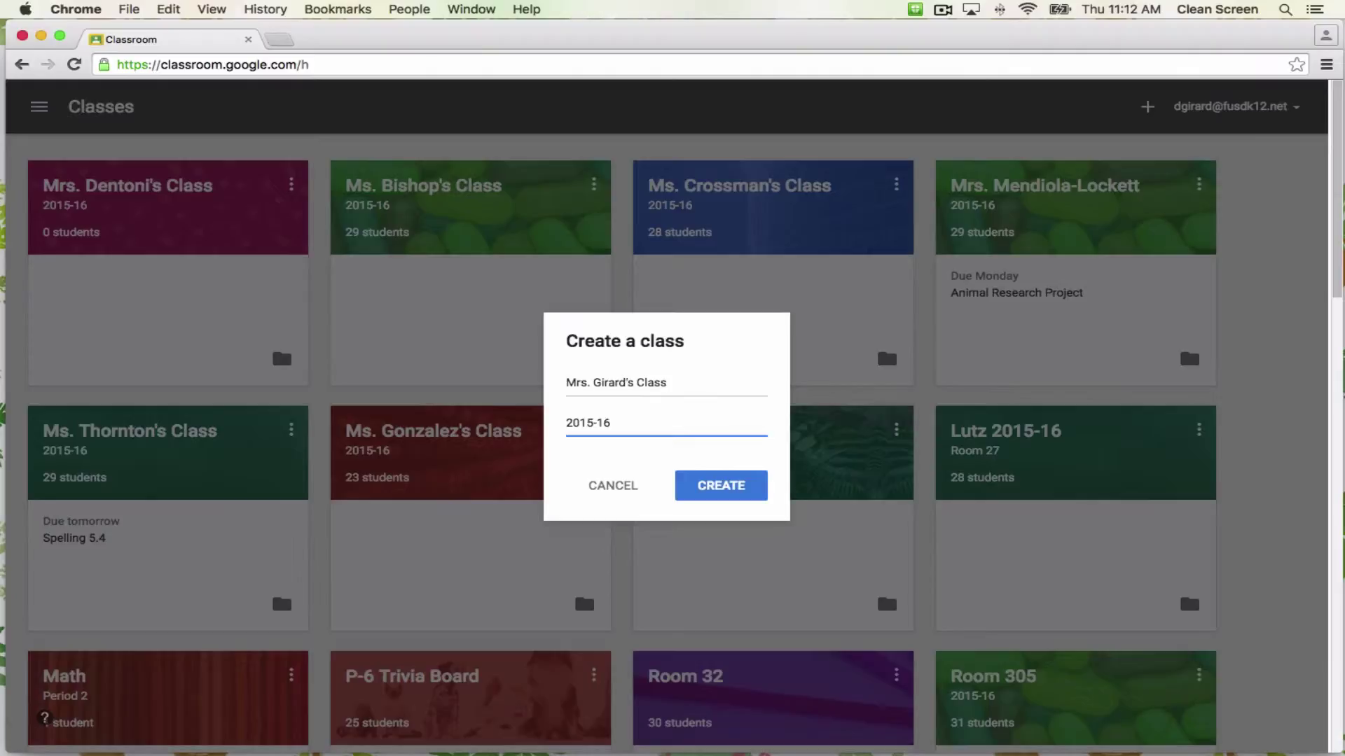
pyautogui.click(713, 489)
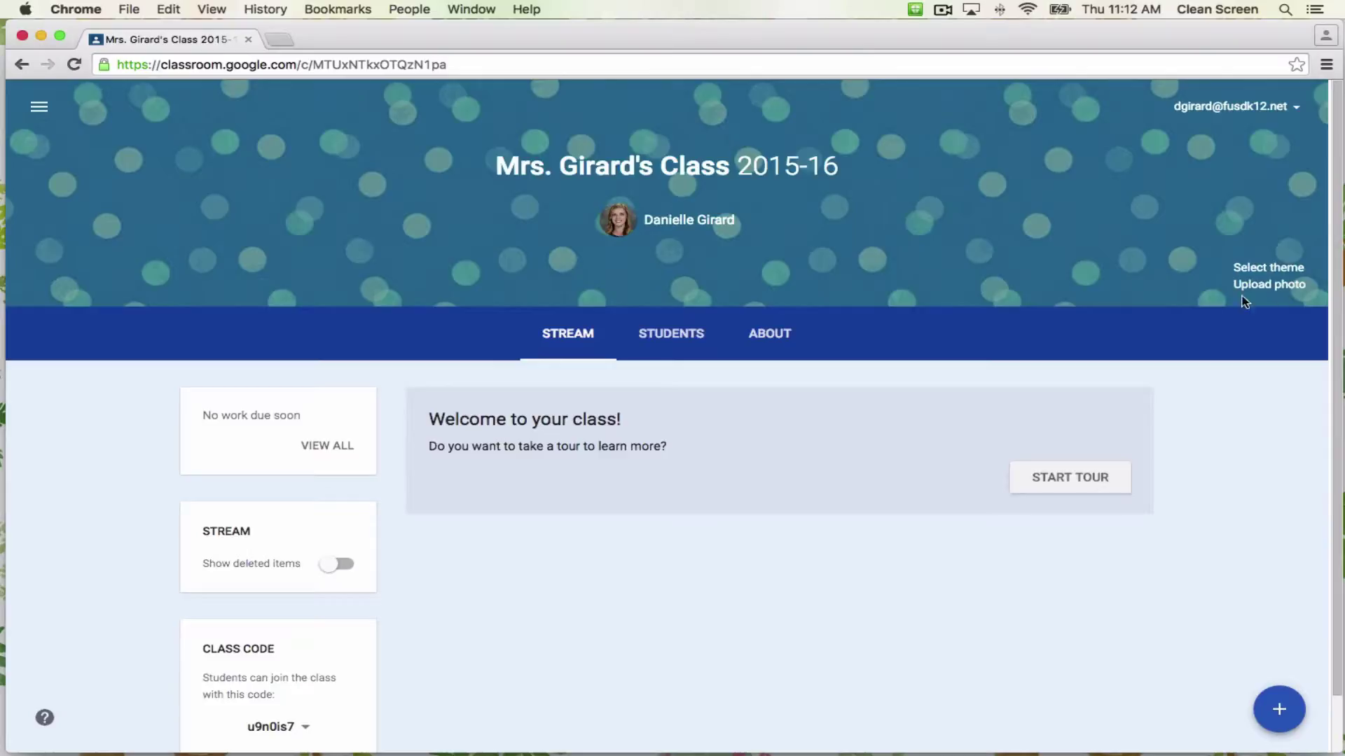
# Apply the colourful lab flasks Gallery image as the class theme.
pyautogui.click(1262, 268)
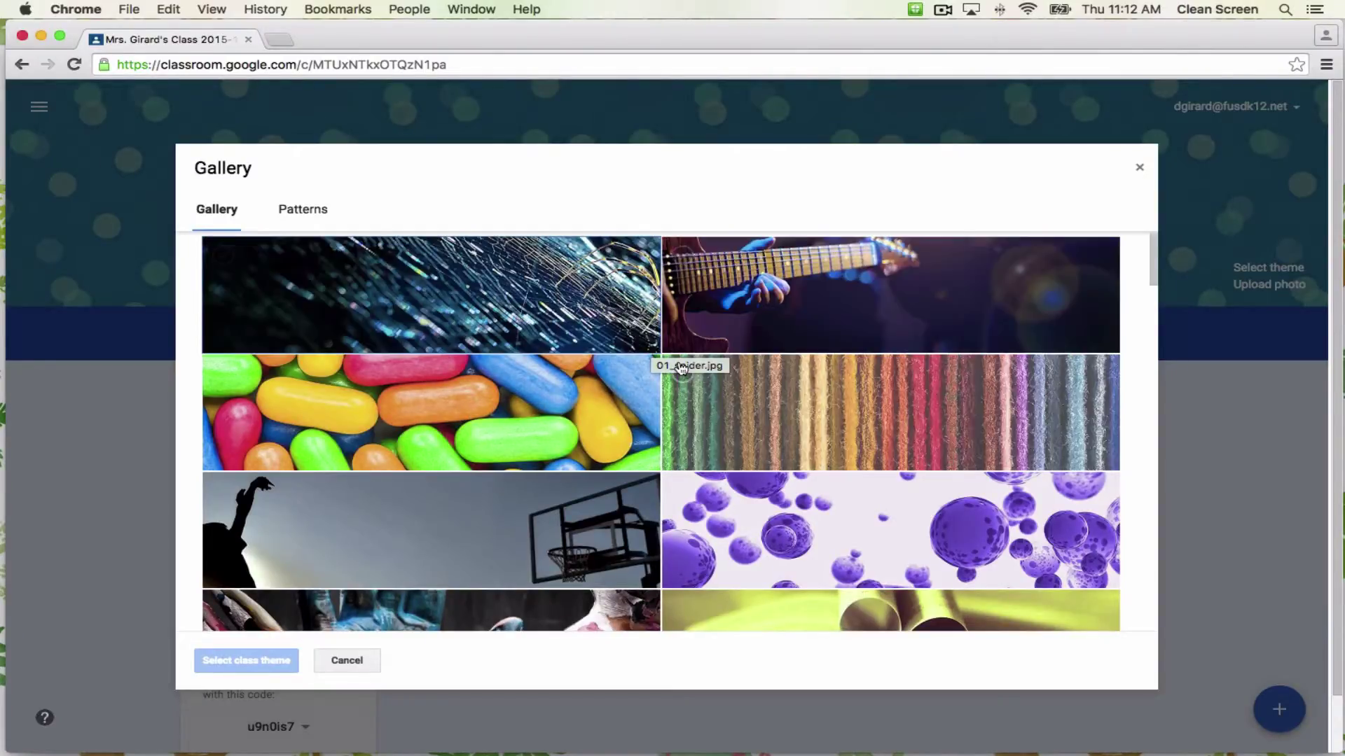
pyautogui.scroll(-7, 770, 343)
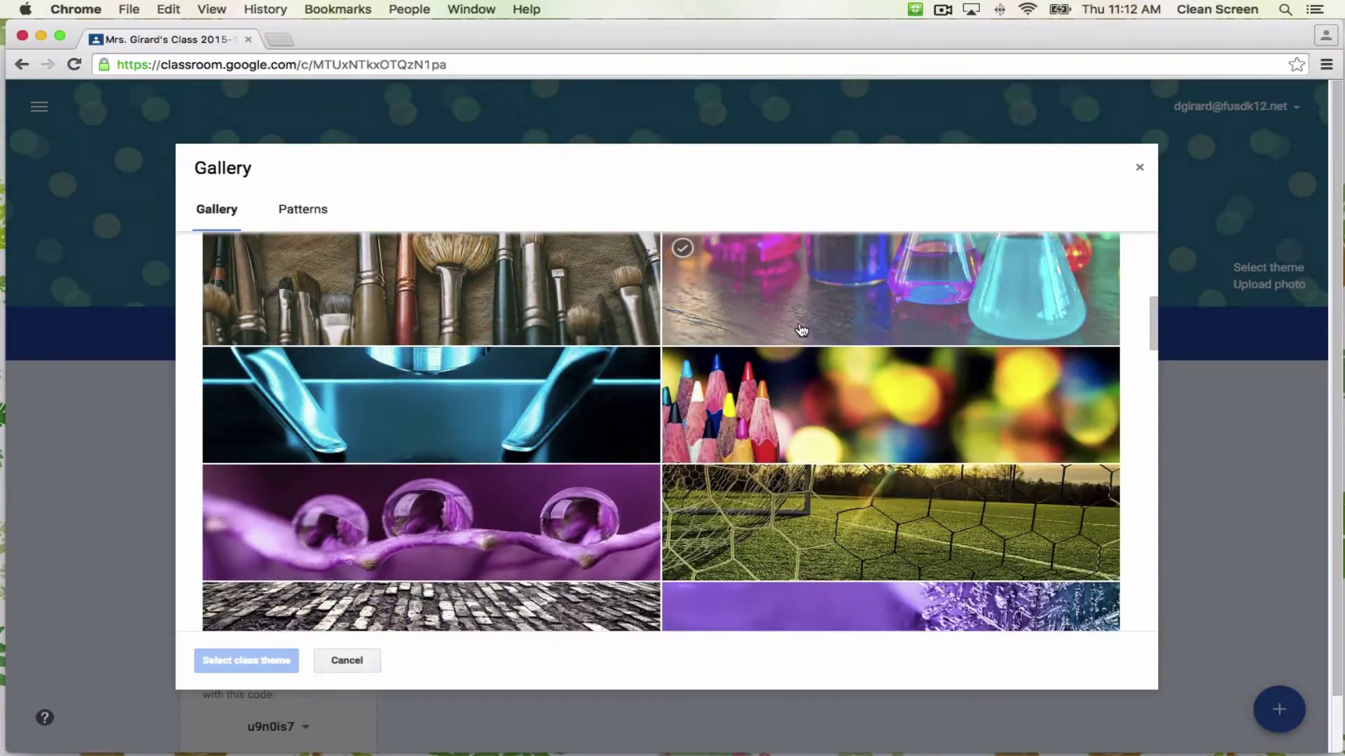
pyautogui.click(800, 335)
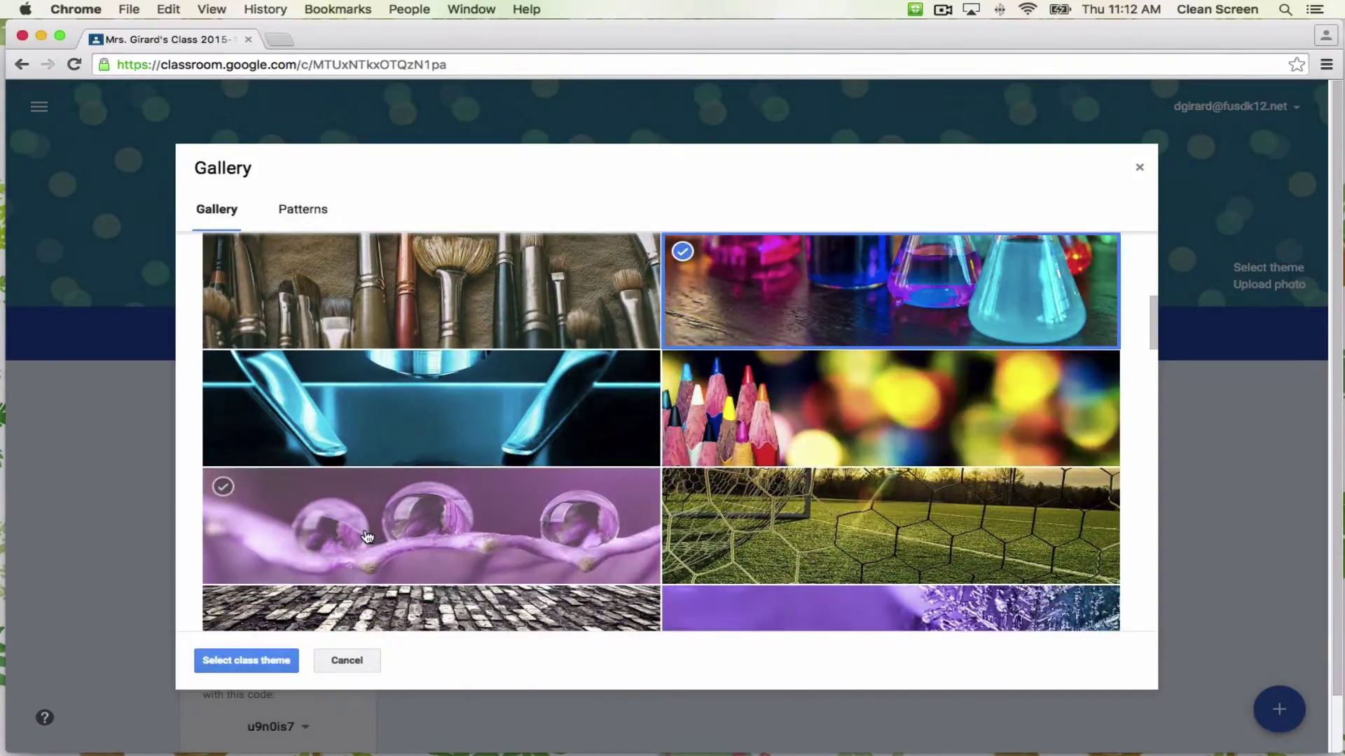
pyautogui.click(259, 661)
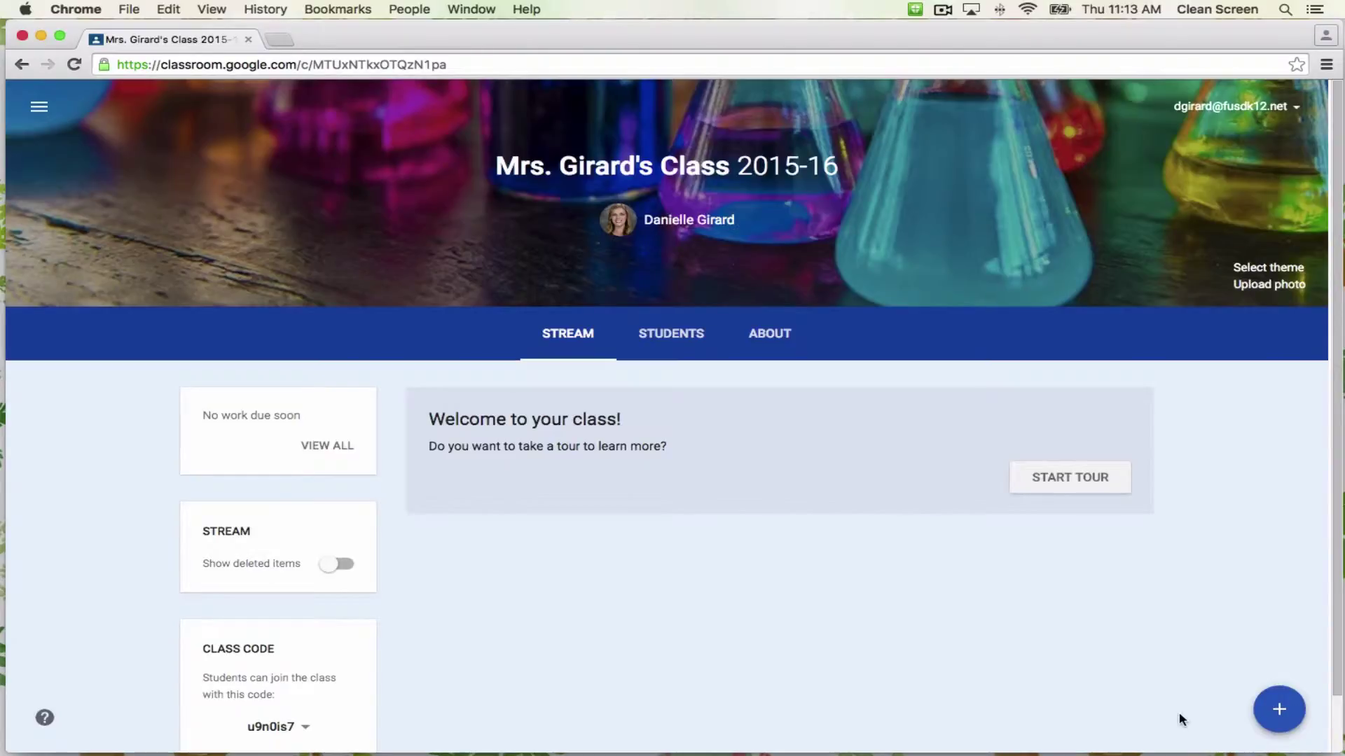
# Look over the post types, then go to the class's Students roster.
pyautogui.click(1265, 719)
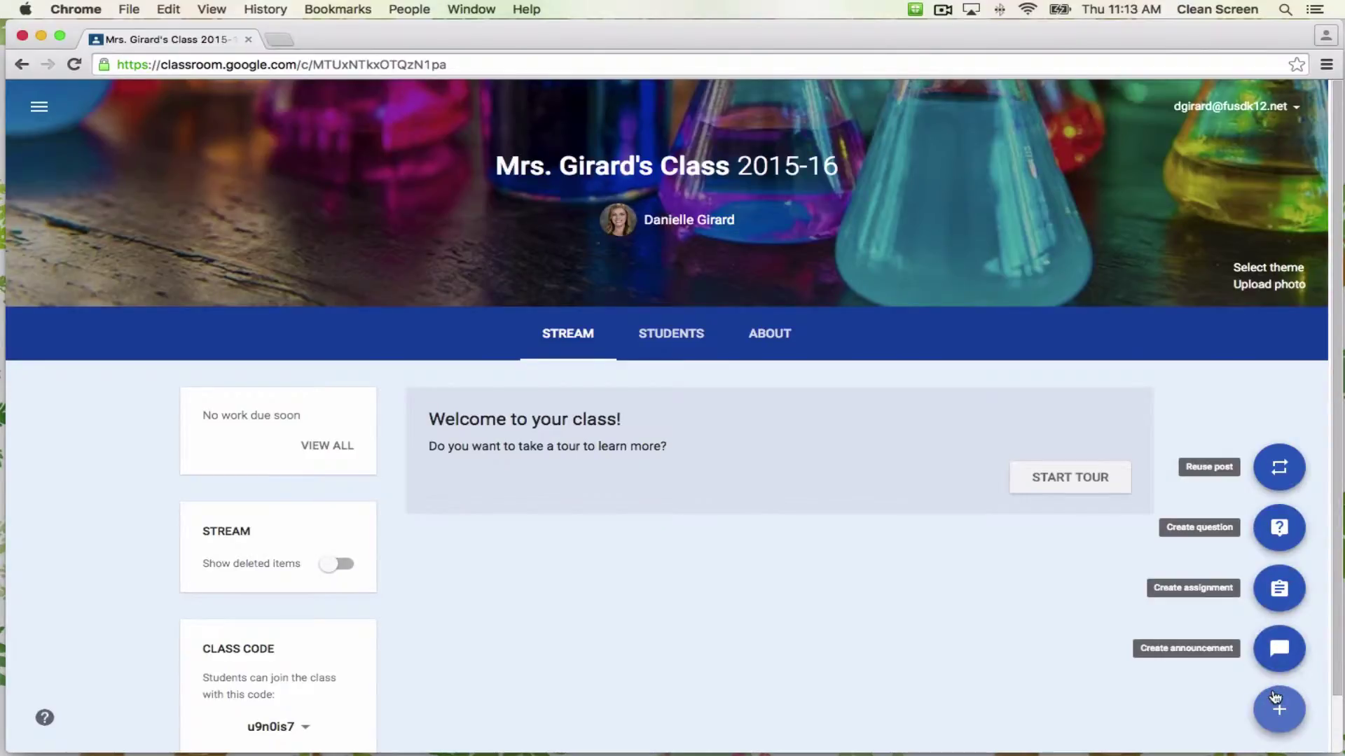
pyautogui.click(820, 585)
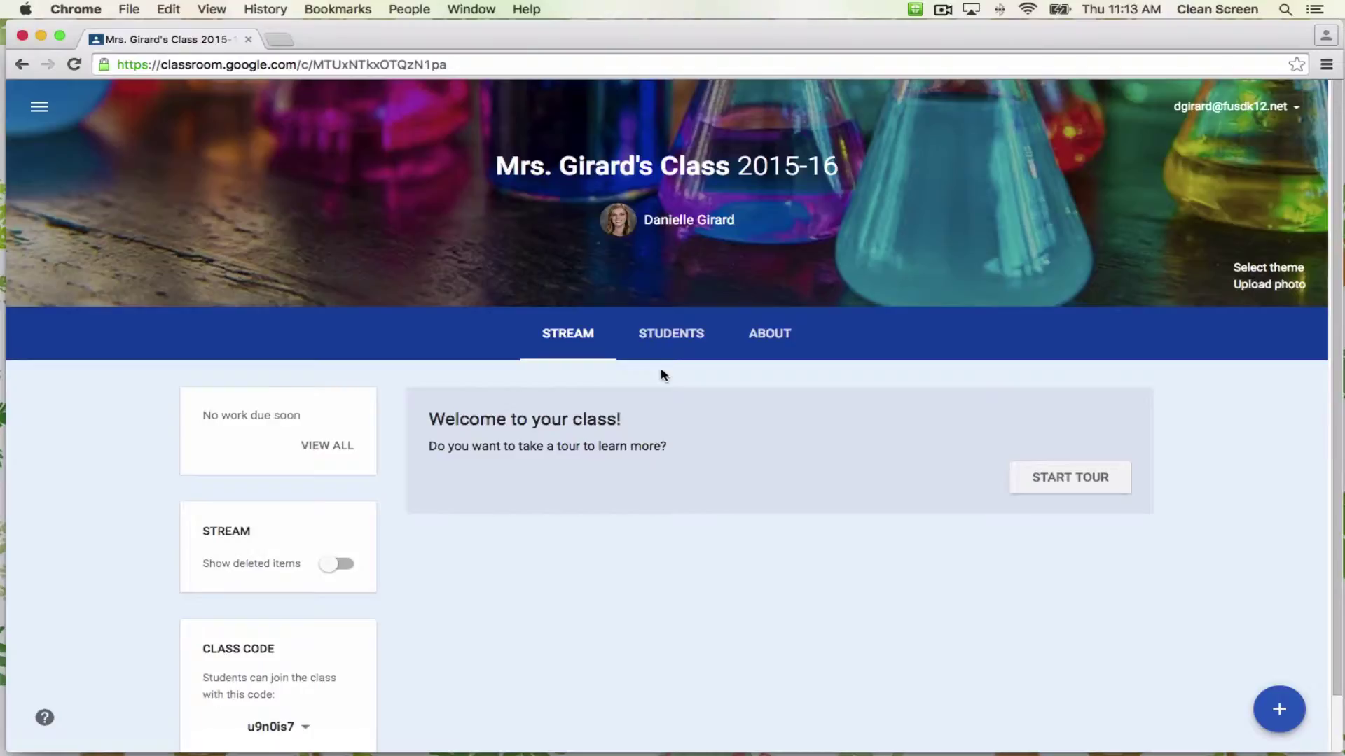
pyautogui.click(673, 348)
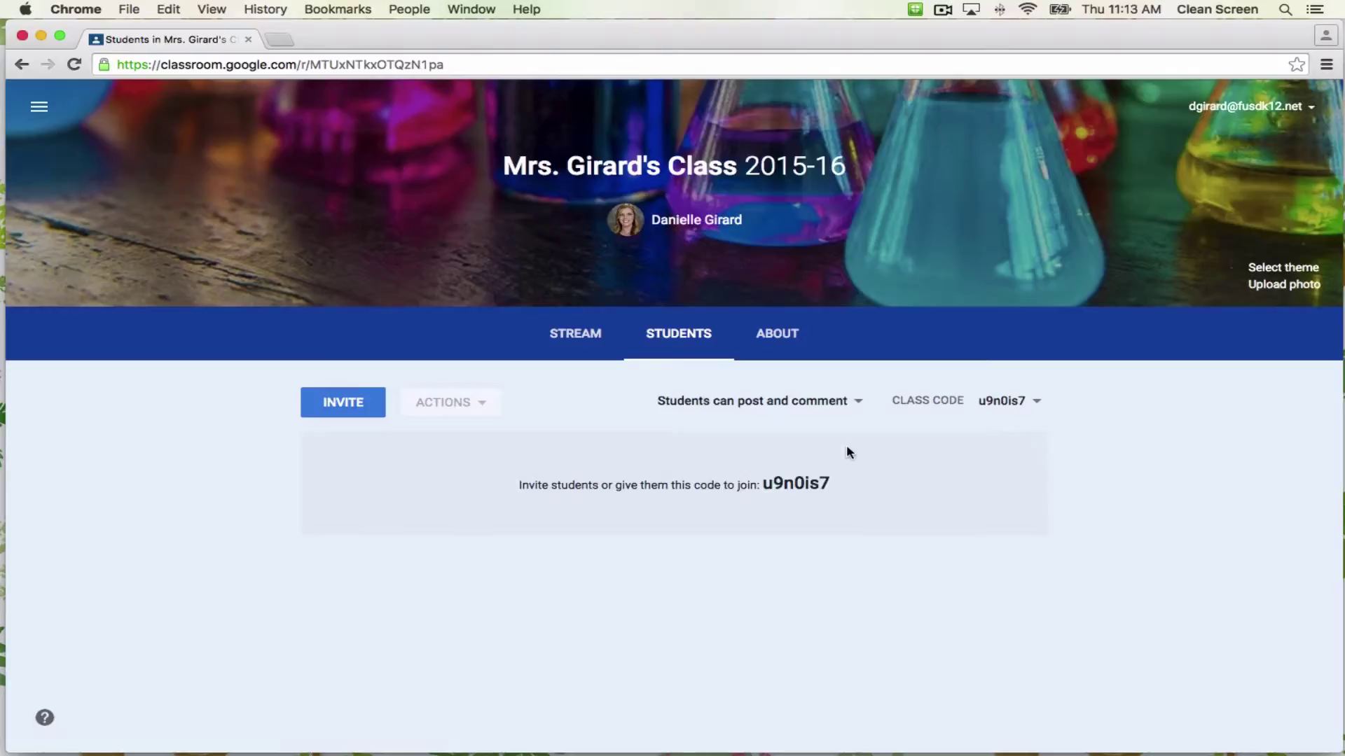
# Search contacts for the student by full name and invite them to the class.
pyautogui.click(365, 411)
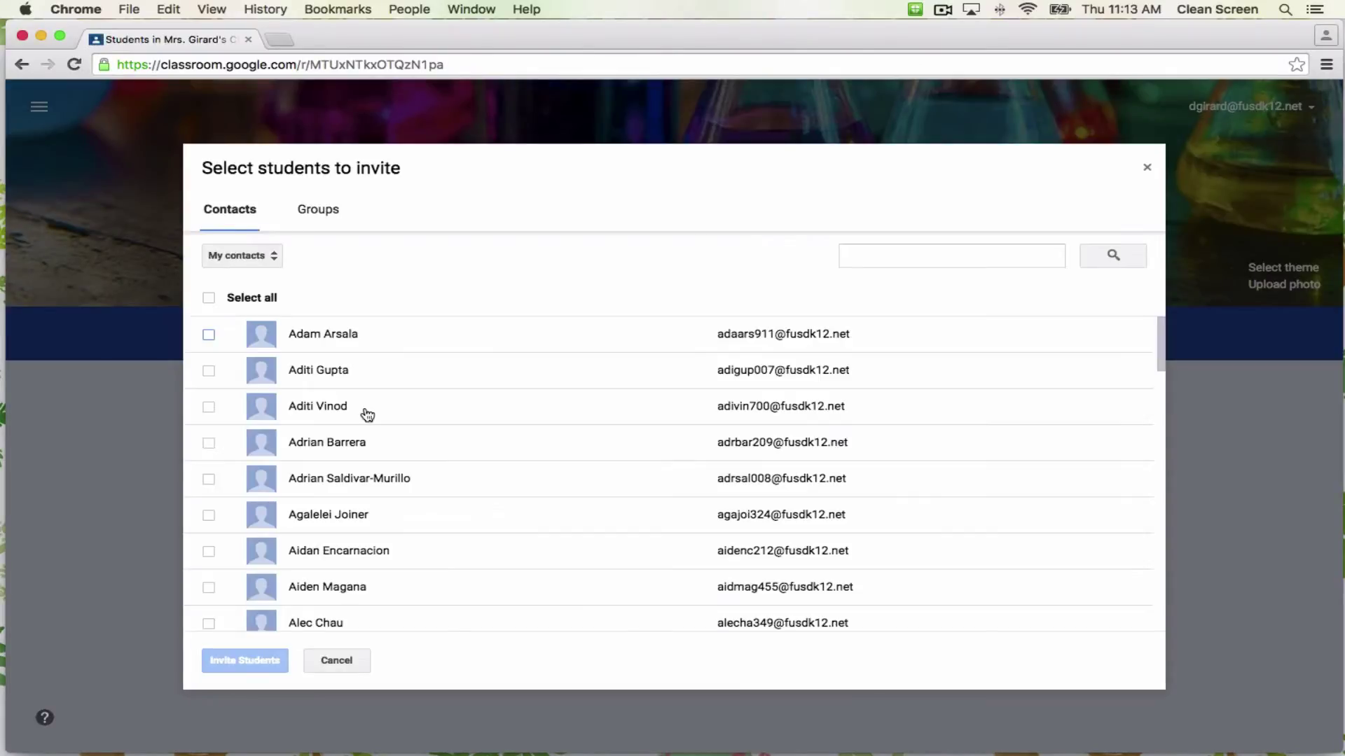
pyautogui.click(895, 255)
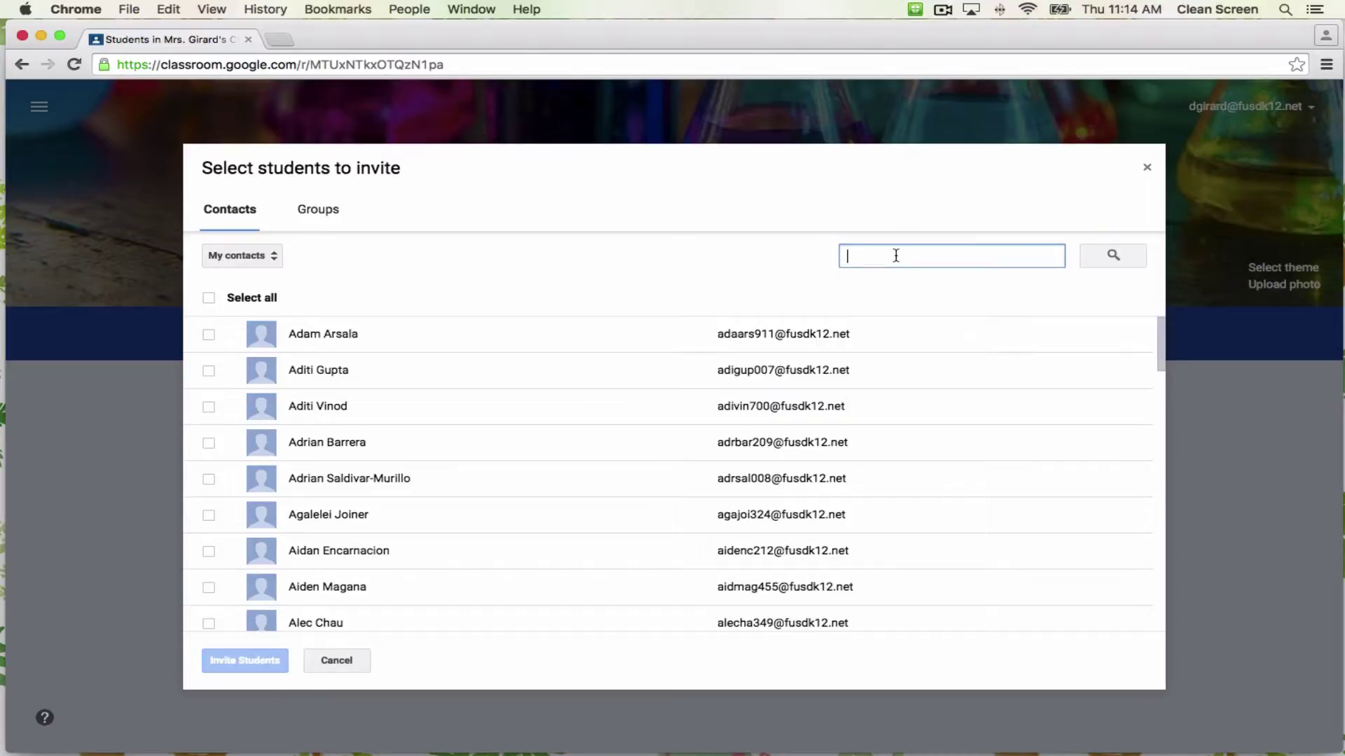
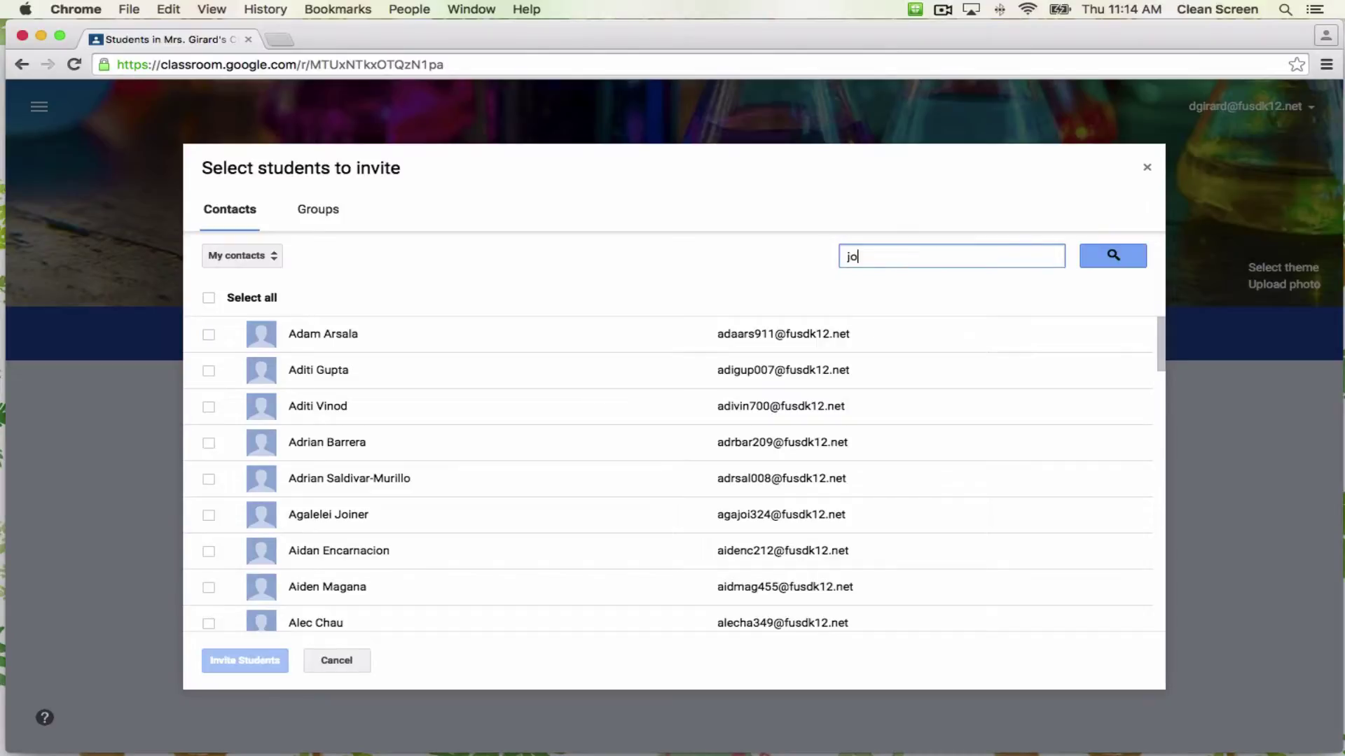
pyautogui.press('Return')
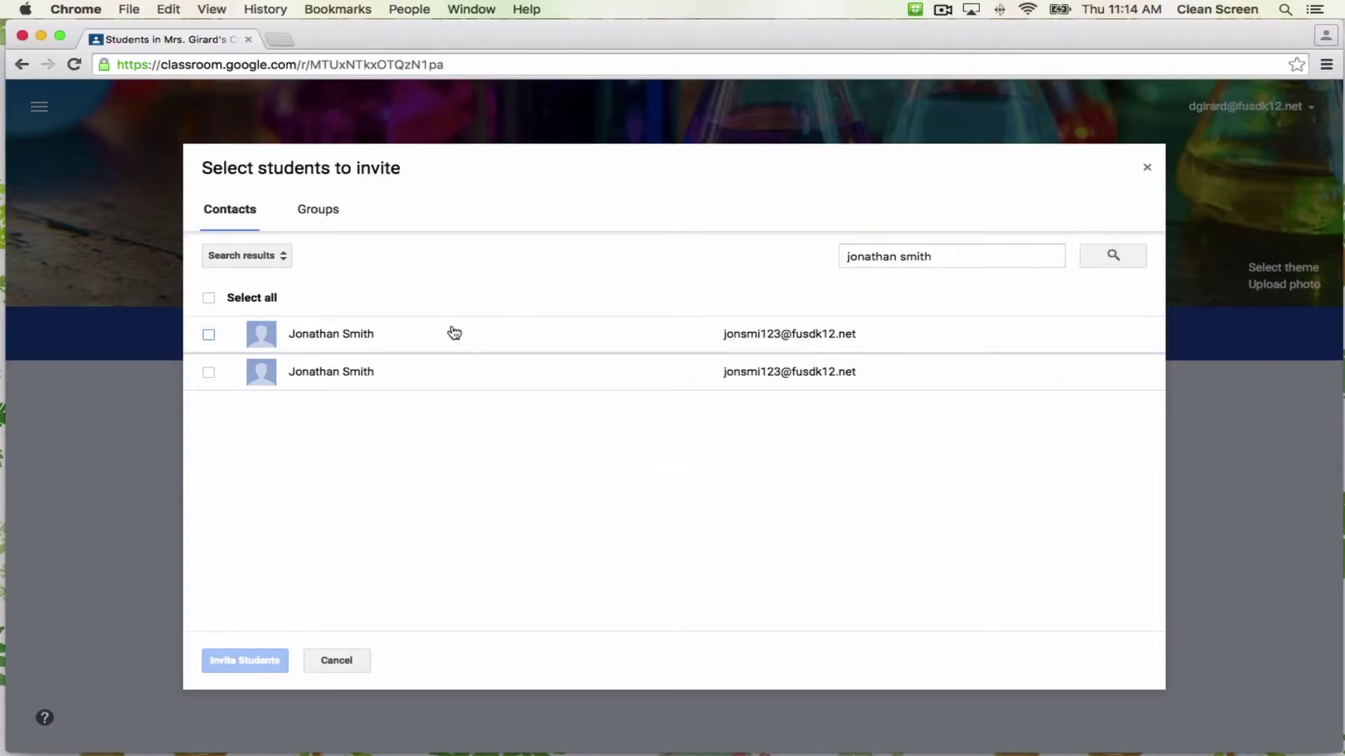
pyautogui.click(212, 375)
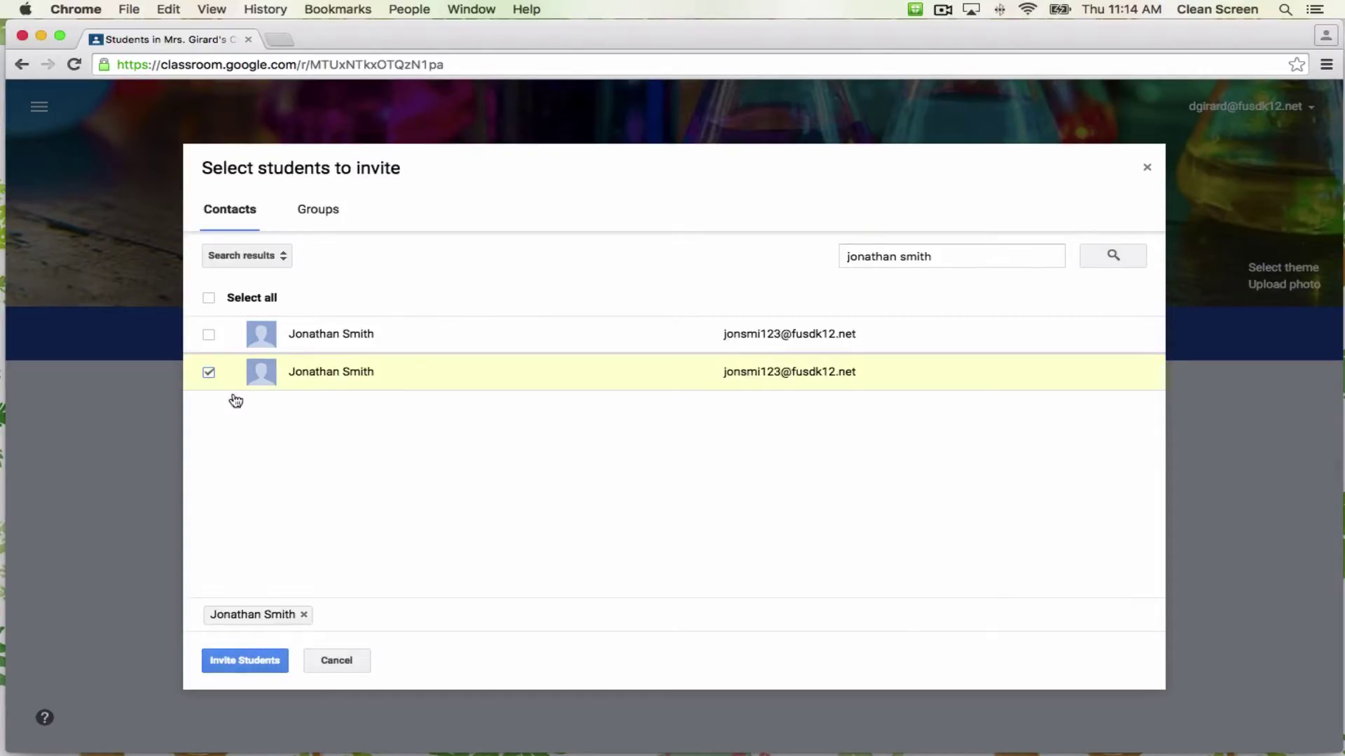
pyautogui.click(245, 662)
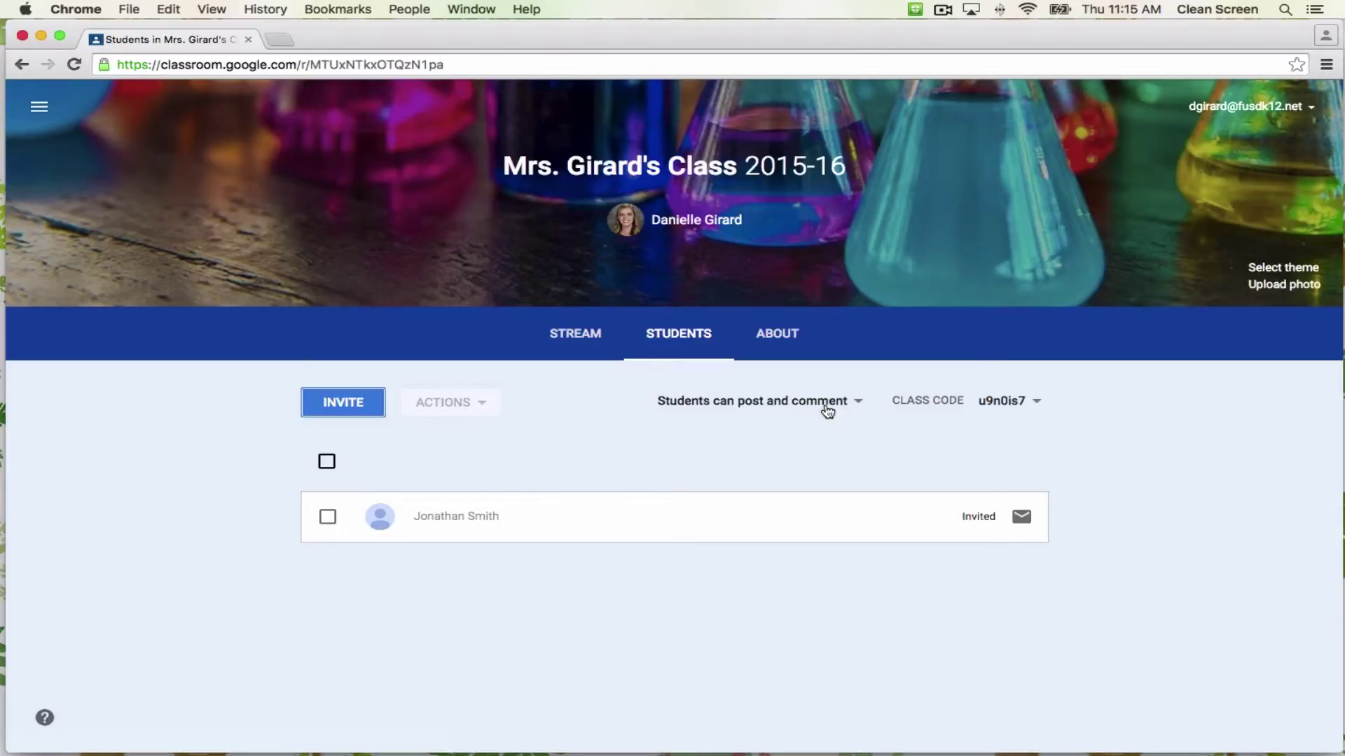
# Set posting to 'Only teacher can post or comment' and check the invited student's actions menu.
pyautogui.click(827, 412)
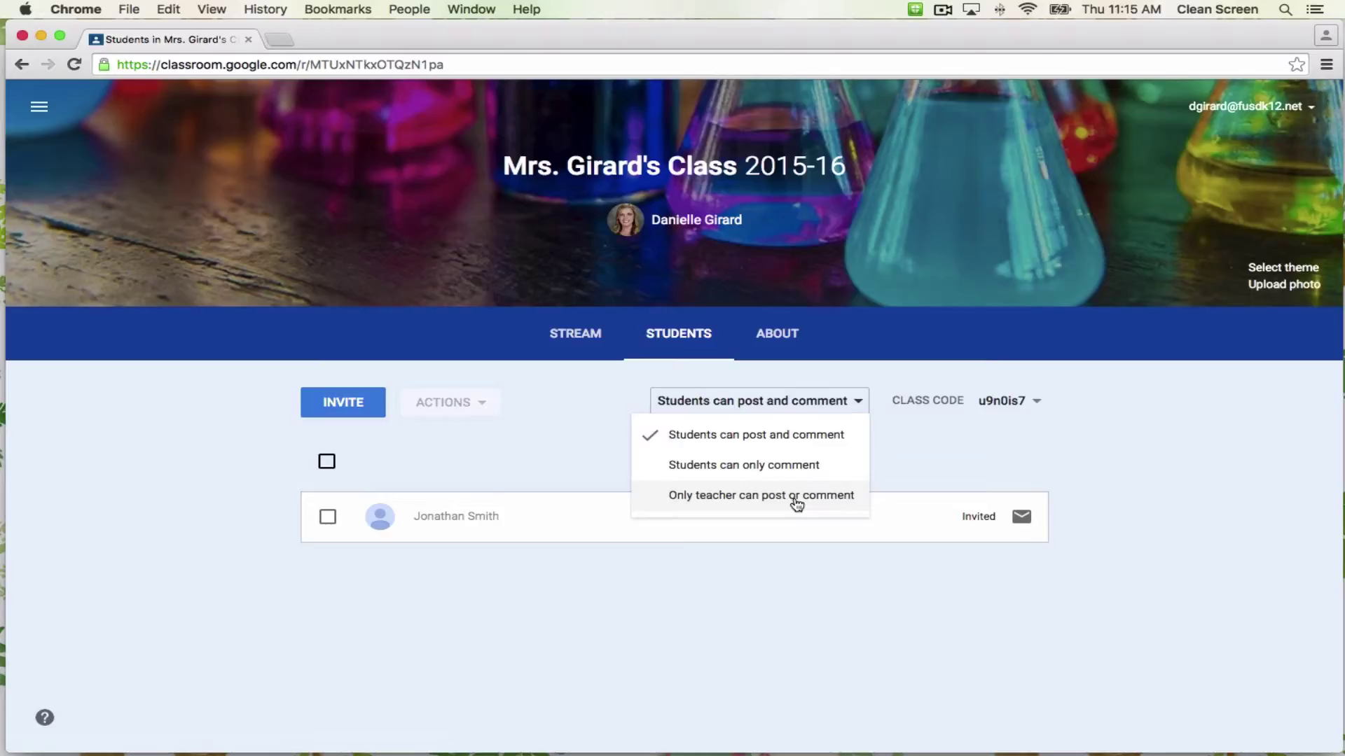
pyautogui.click(796, 504)
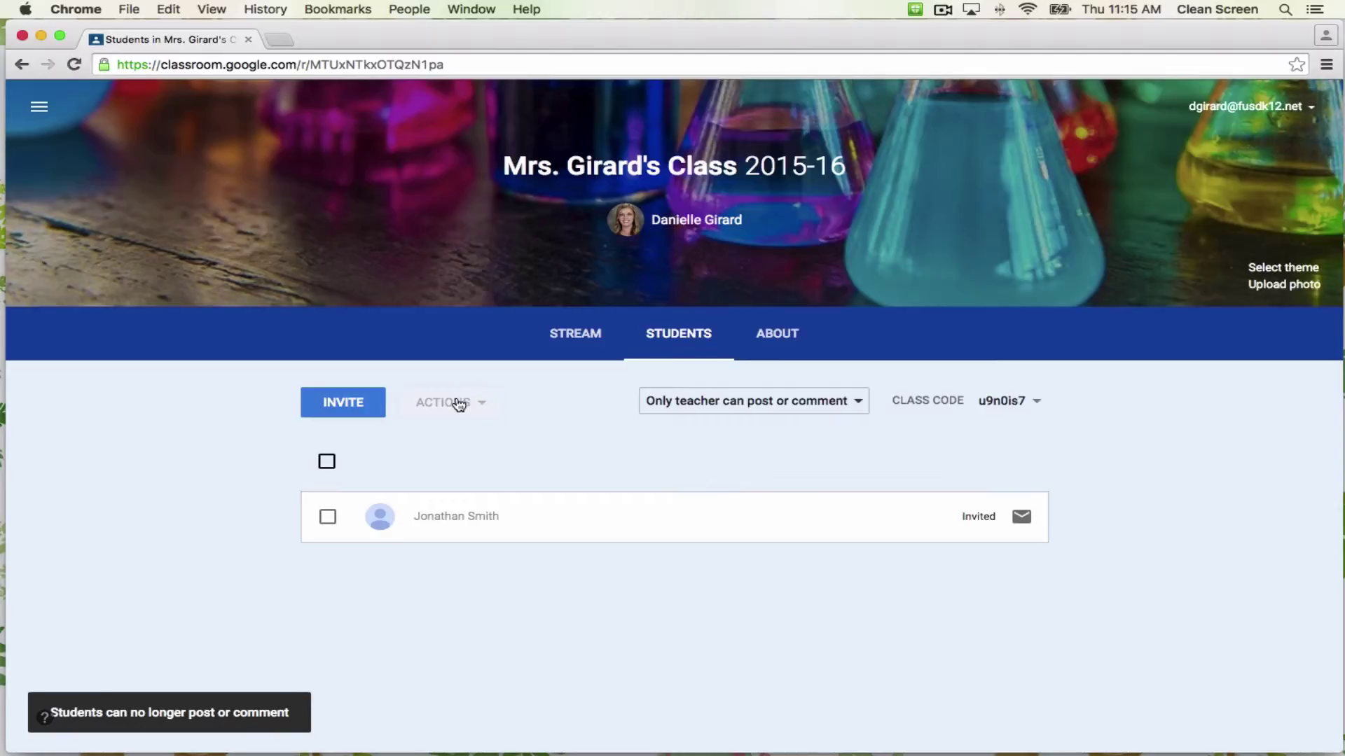
pyautogui.click(327, 517)
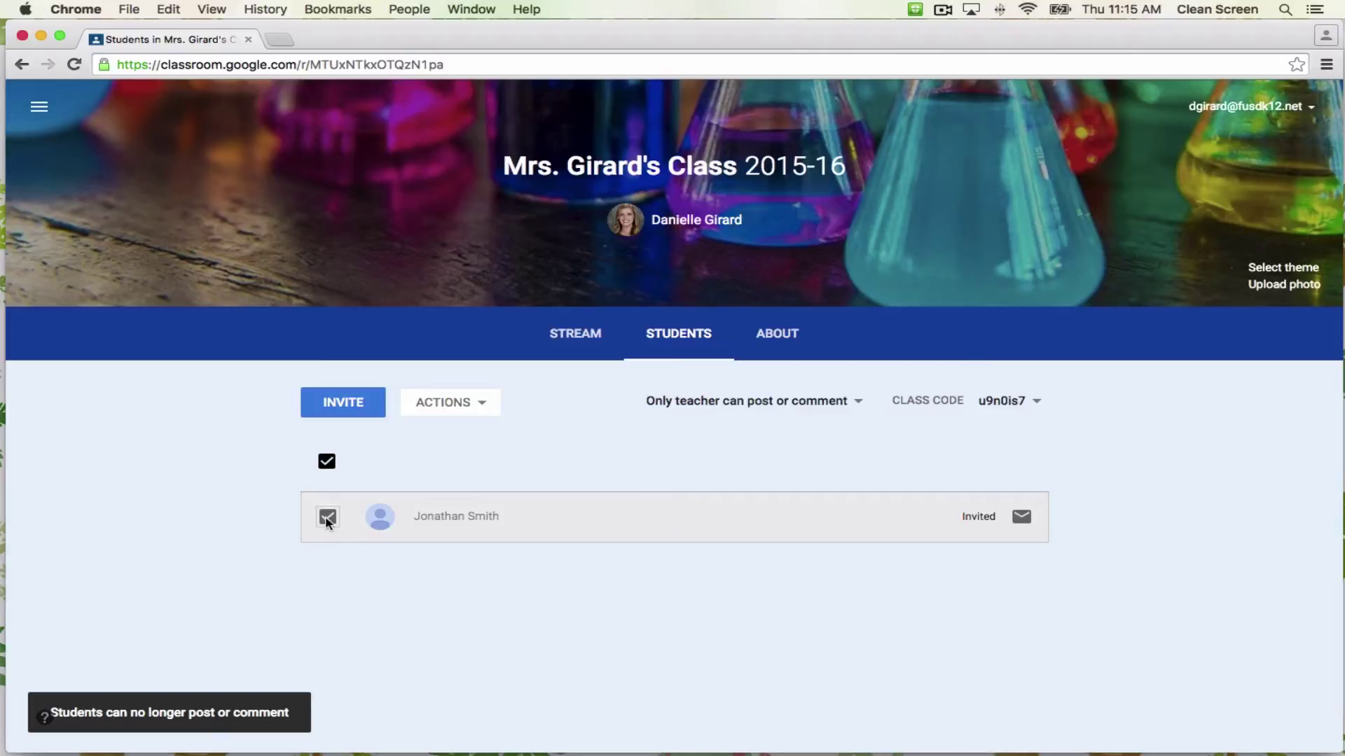
pyautogui.click(486, 408)
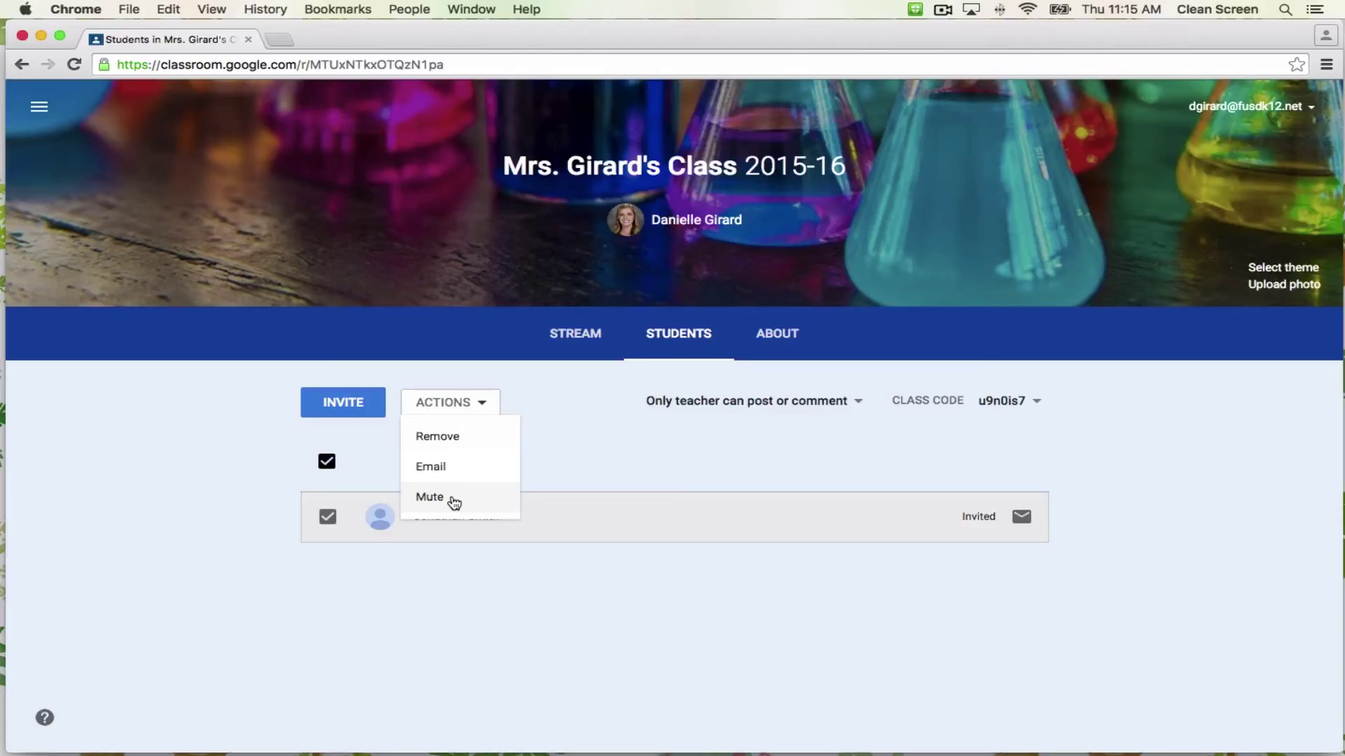
pyautogui.click(553, 460)
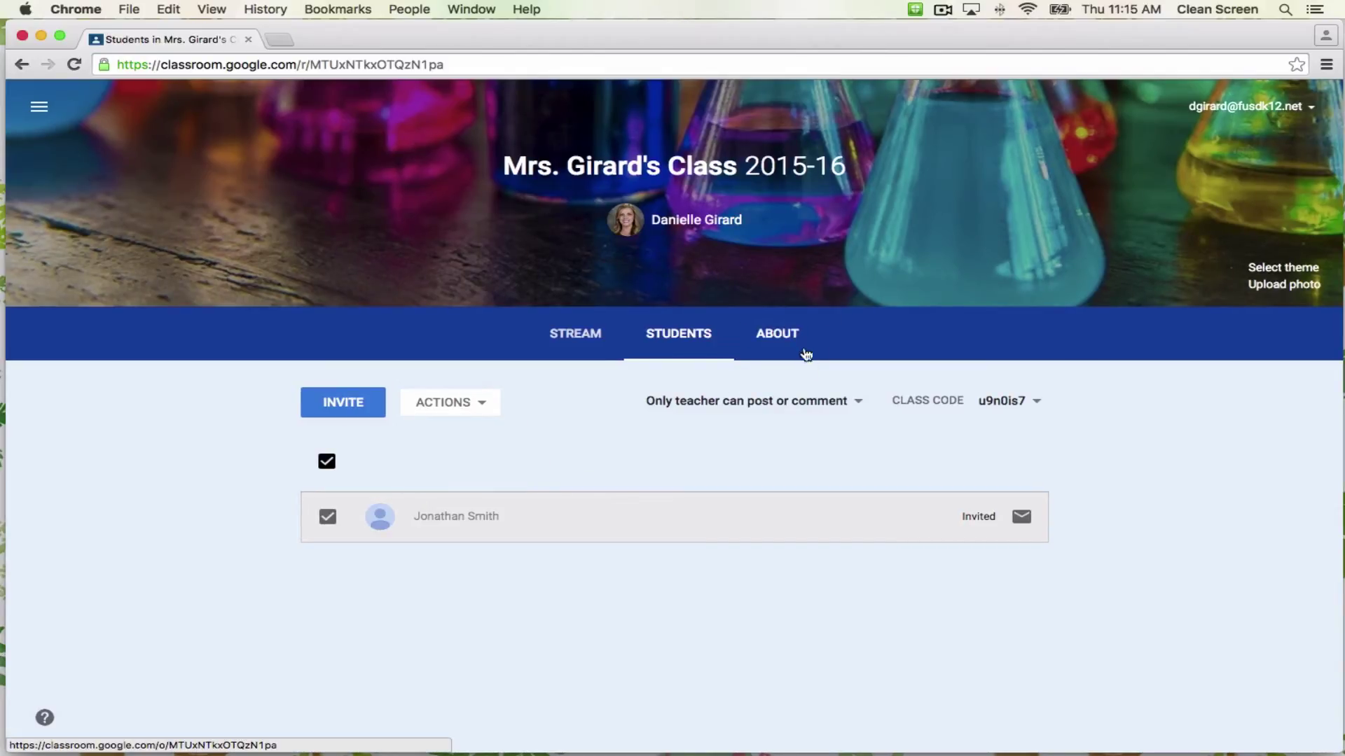
pyautogui.click(791, 341)
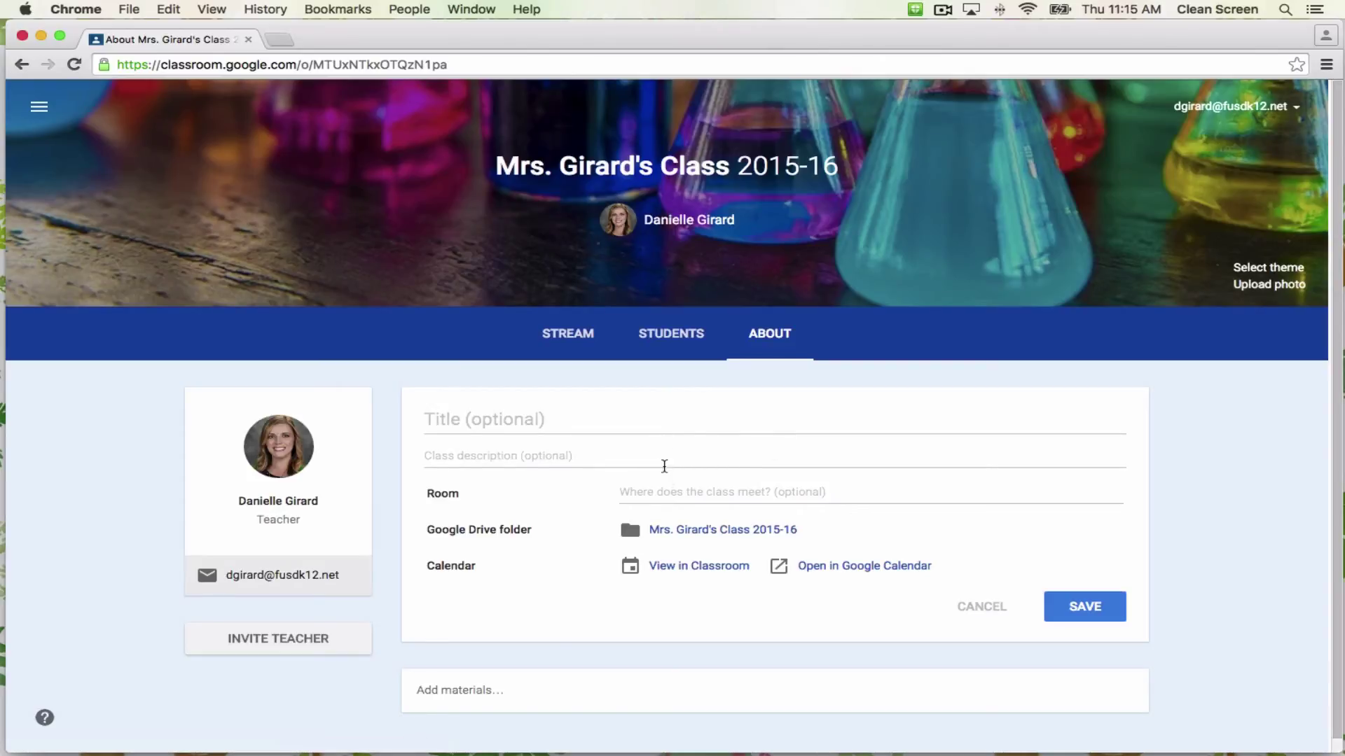
# Scroll the About page to view the empty title, description and room fields.
pyautogui.scroll(-1, 651, 526)
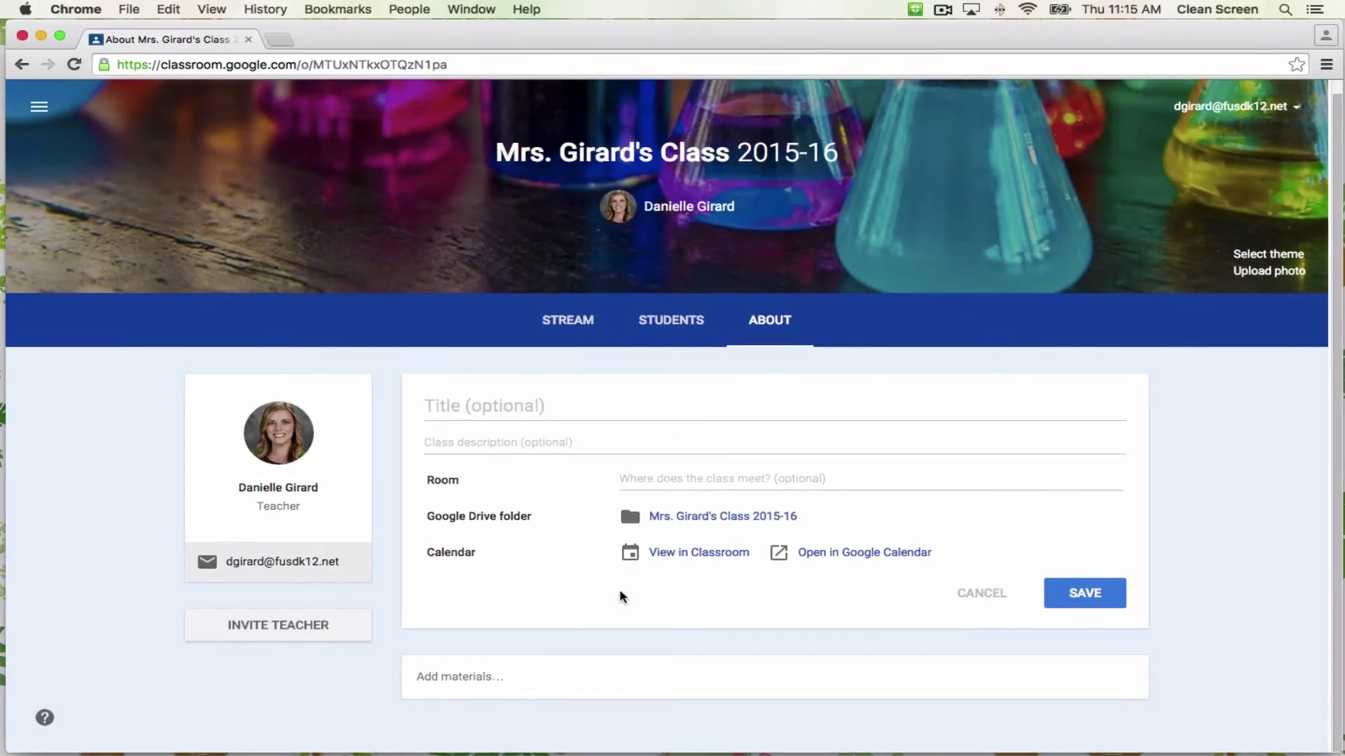